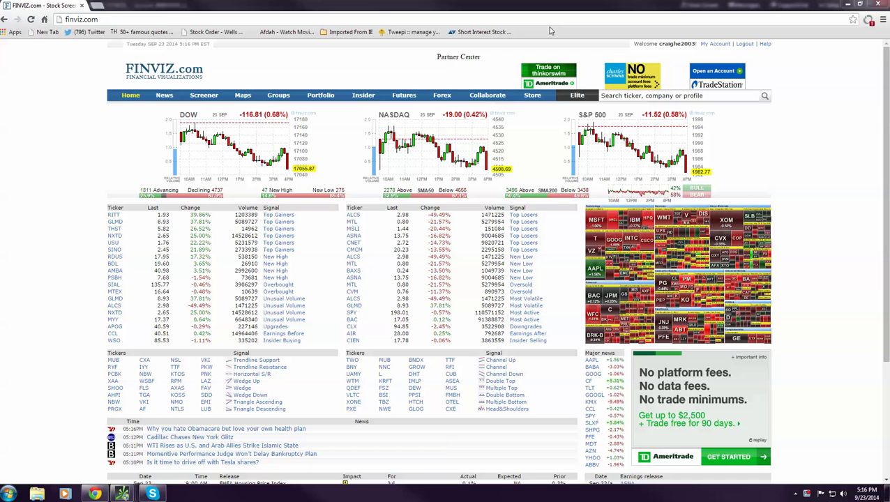
Step: Open Finviz's Top Gainers screener, which lists 88 stocks starting with RITT
click(279, 215)
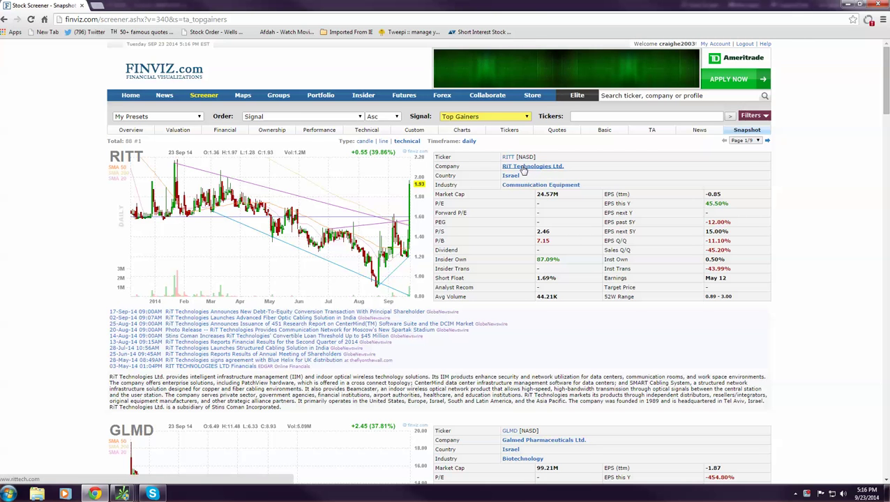
Step: Filter the screener to Country USA, Price under $50 and Current Volume over 1M
click(752, 116)
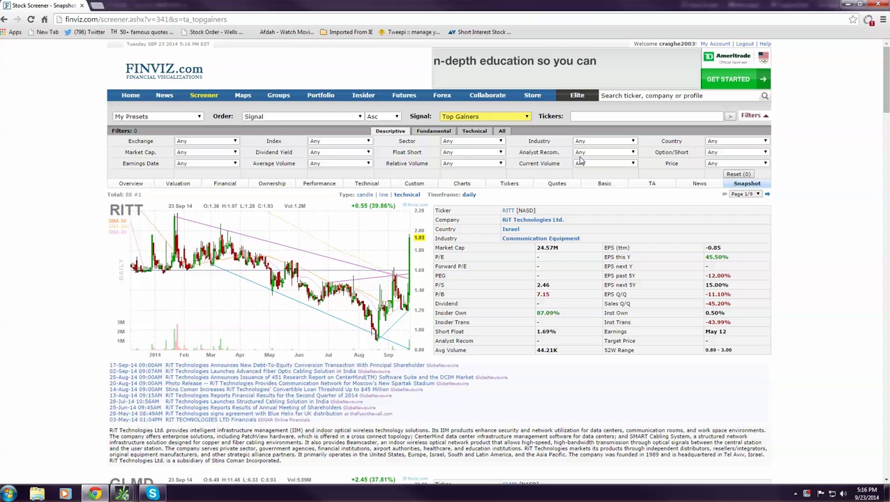
click(742, 145)
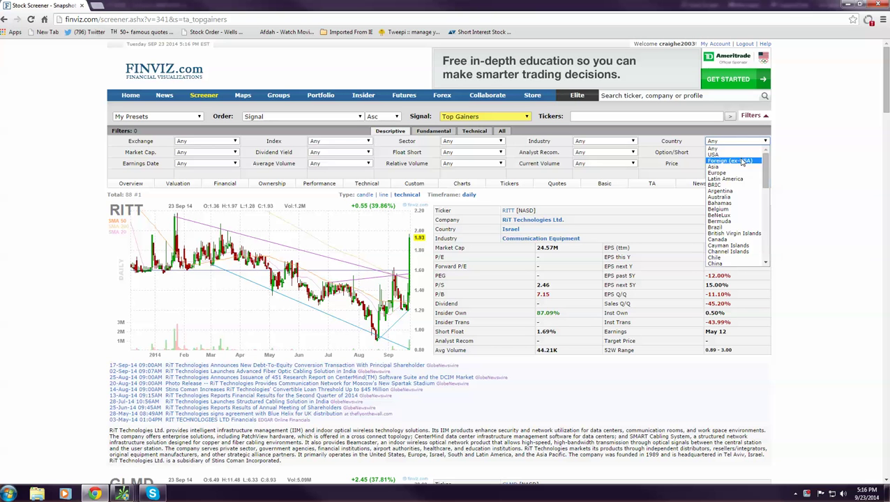
click(742, 162)
click(738, 163)
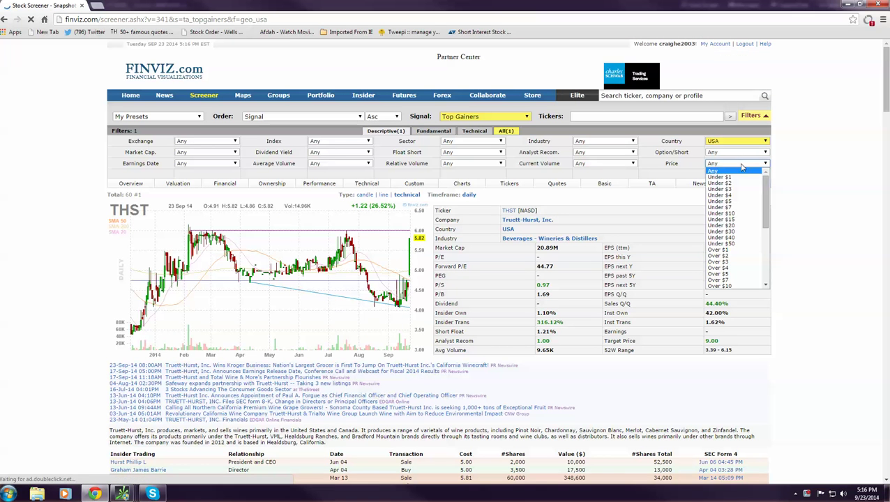
click(739, 244)
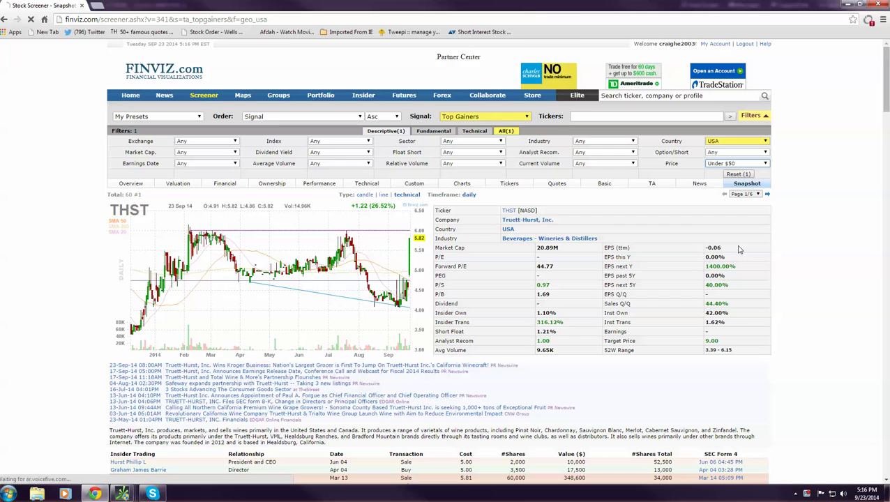
click(628, 163)
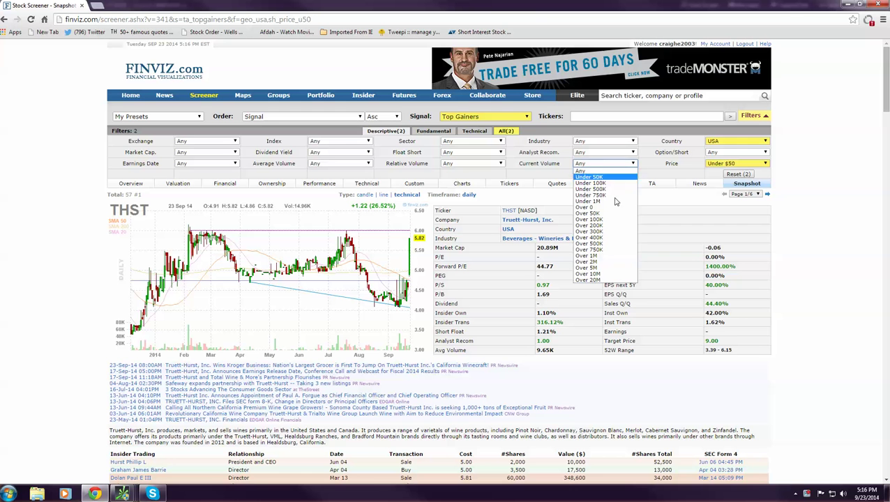
click(591, 256)
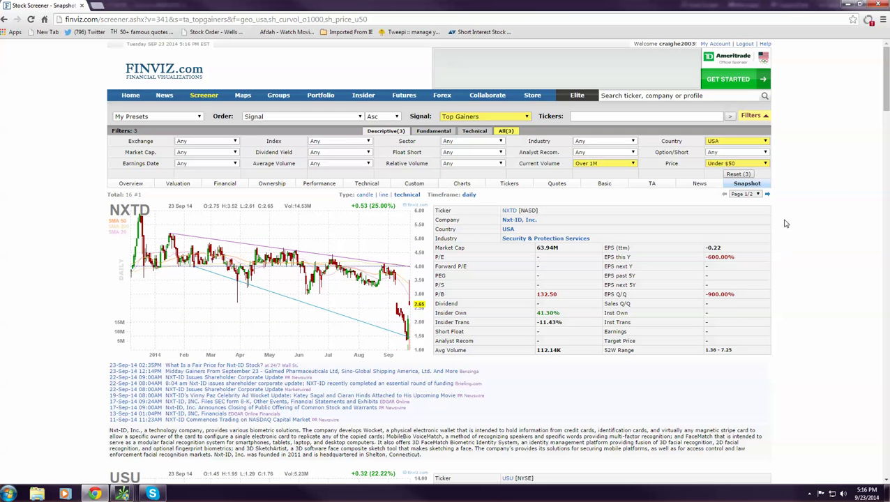
drag(883, 77, 884, 495)
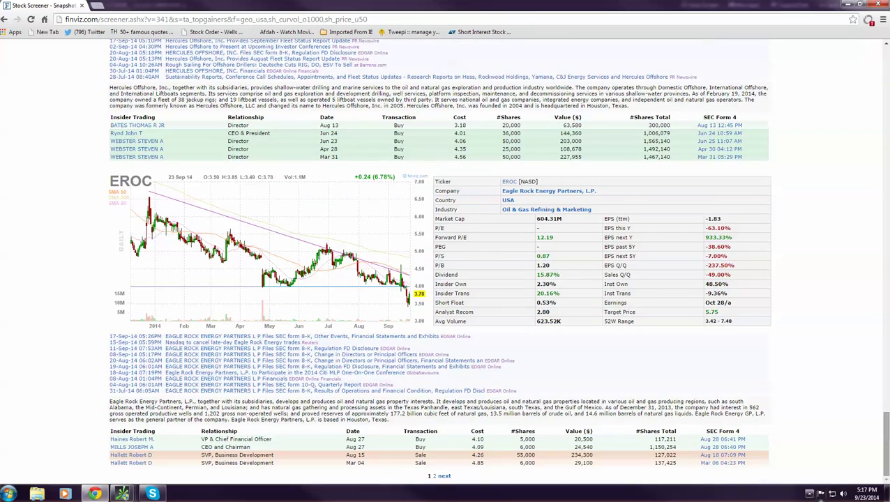
drag(884, 443, 884, 77)
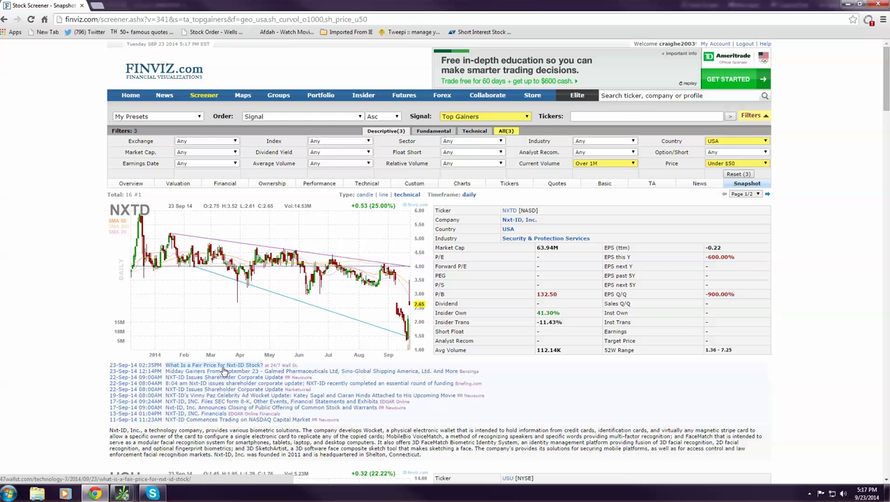
scroll(225, 369, down, 1)
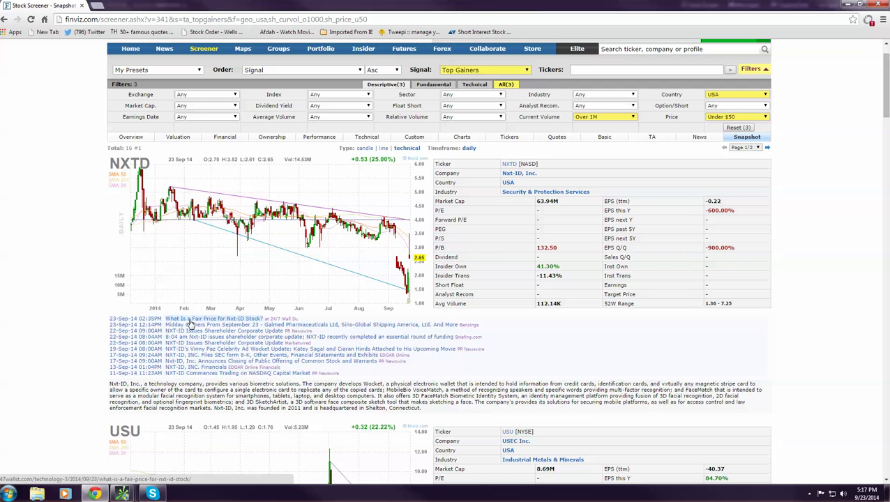
scroll(239, 398, down, 1)
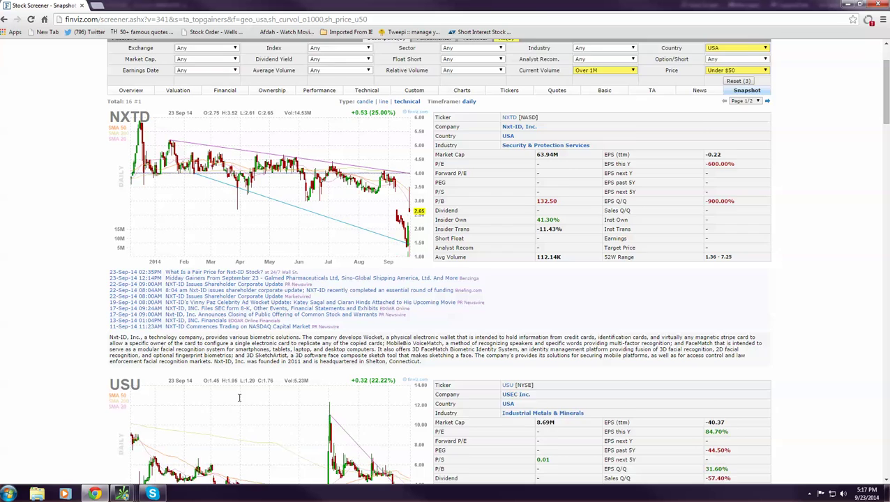
scroll(238, 398, down, 2)
scroll(397, 286, up, 2)
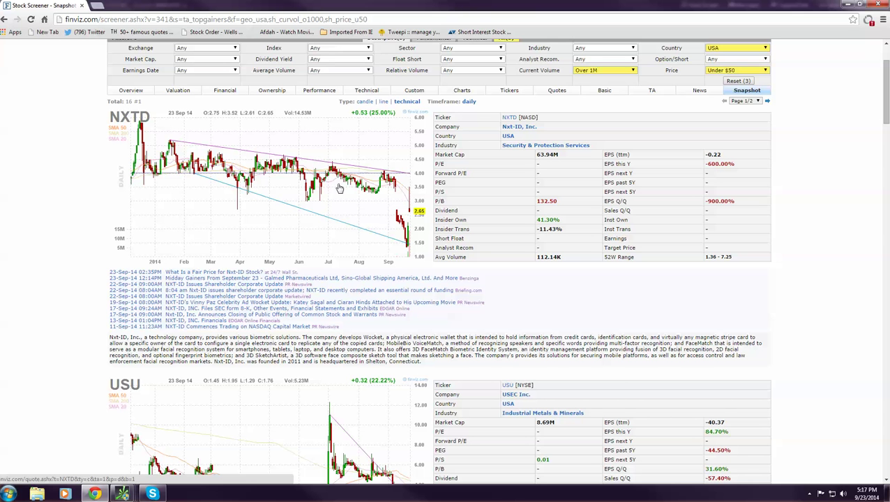
Step: Scroll down through the USU, SINO, MM, MNGA and PLUG snapshots
scroll(340, 188, down, 2)
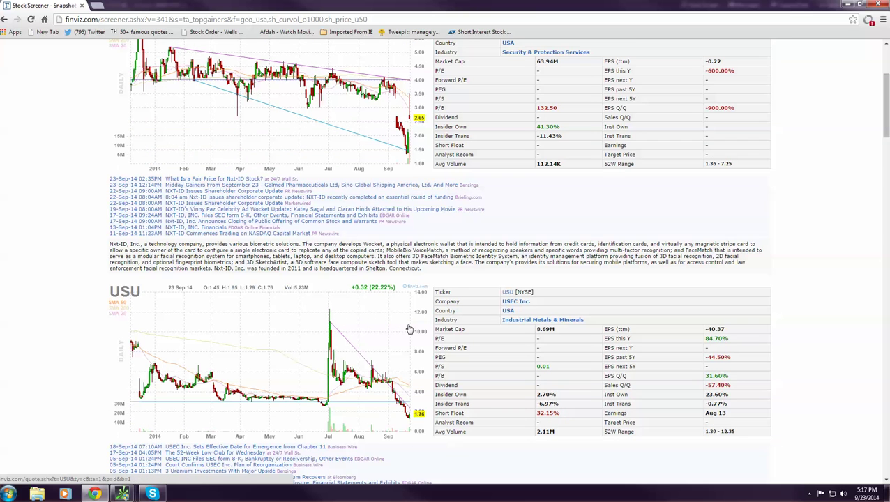
scroll(409, 330, down, 2)
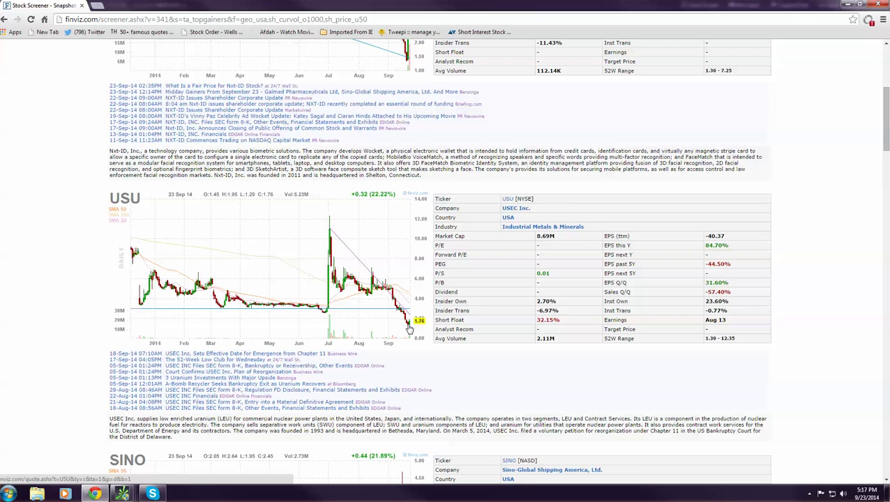
scroll(409, 328, down, 2)
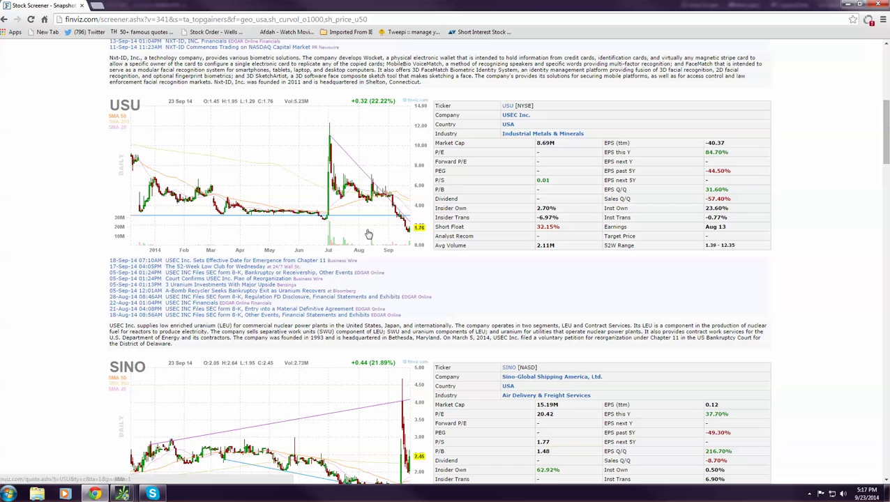
scroll(322, 139, down, 3)
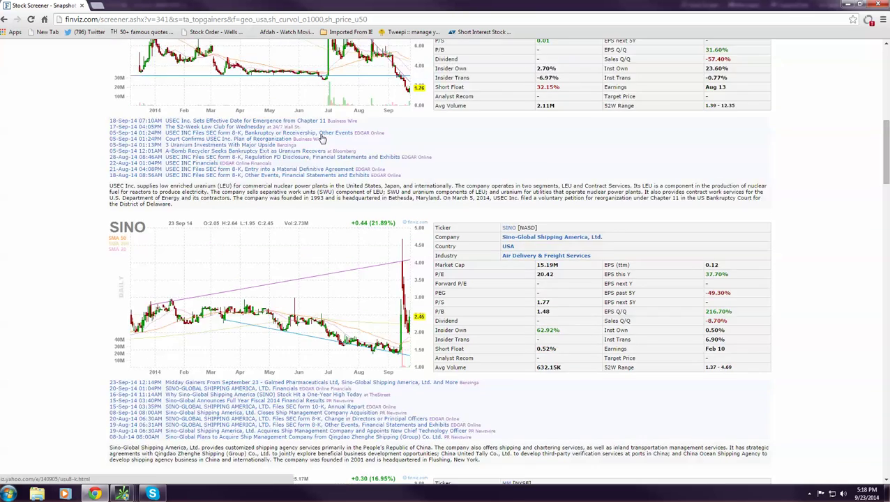
scroll(322, 140, down, 2)
scroll(323, 138, down, 5)
scroll(322, 138, down, 2)
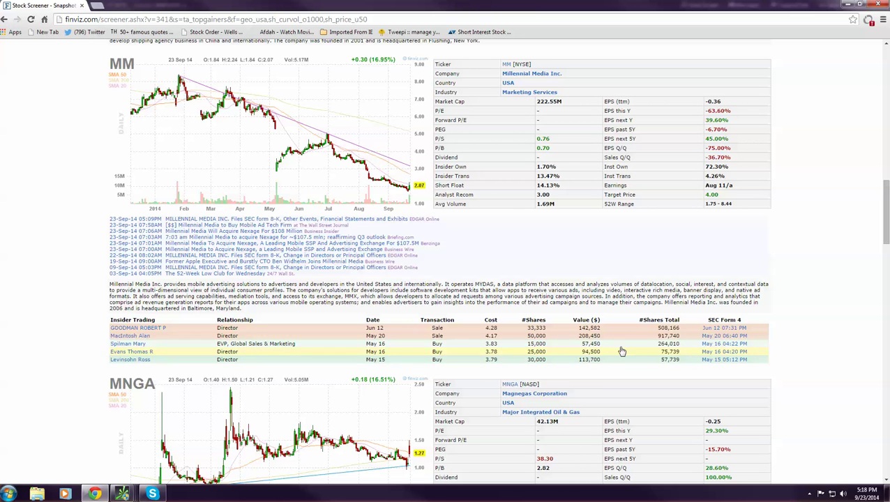
scroll(727, 359, down, 2)
scroll(727, 356, down, 2)
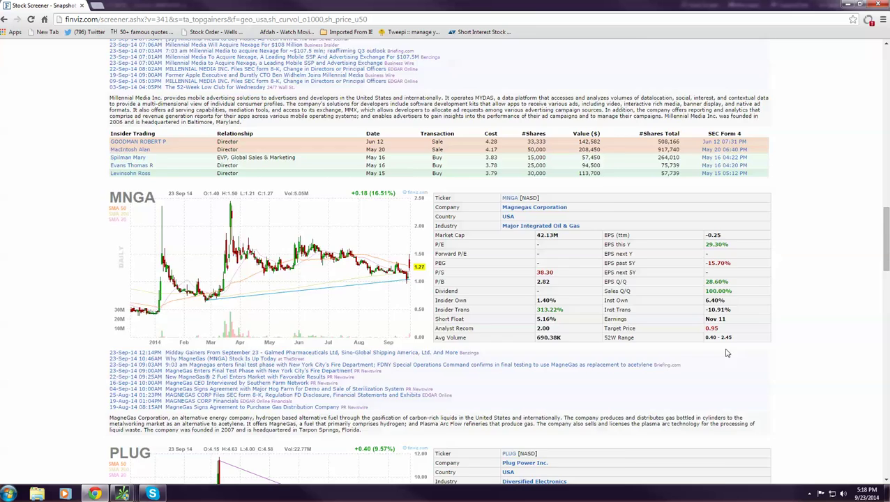
scroll(727, 356, down, 4)
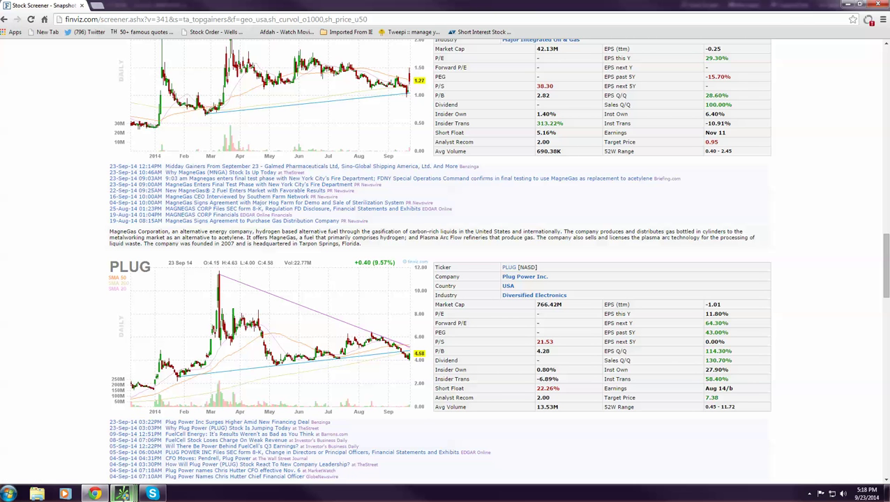
Step: Chart PLUG in thinkorswim on the 1Y:D timeframe with Account Info collapsed
mouse_move(122, 494)
click(84, 439)
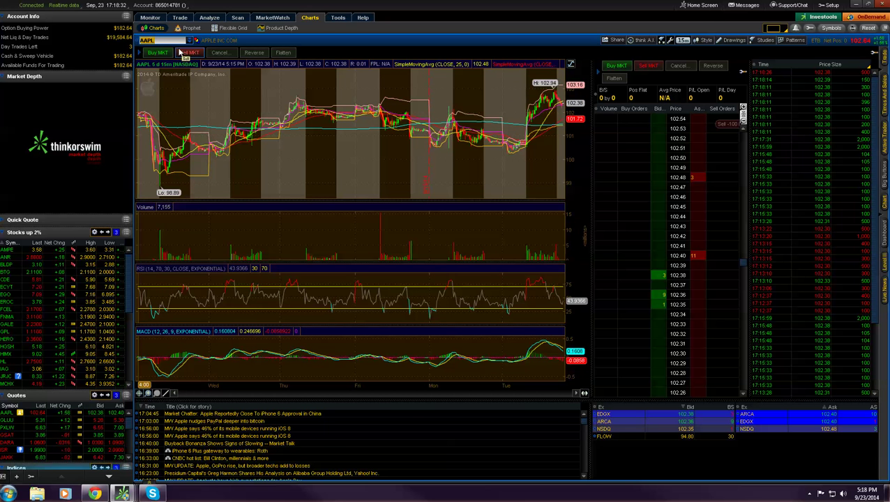
text(PL)
key(Return)
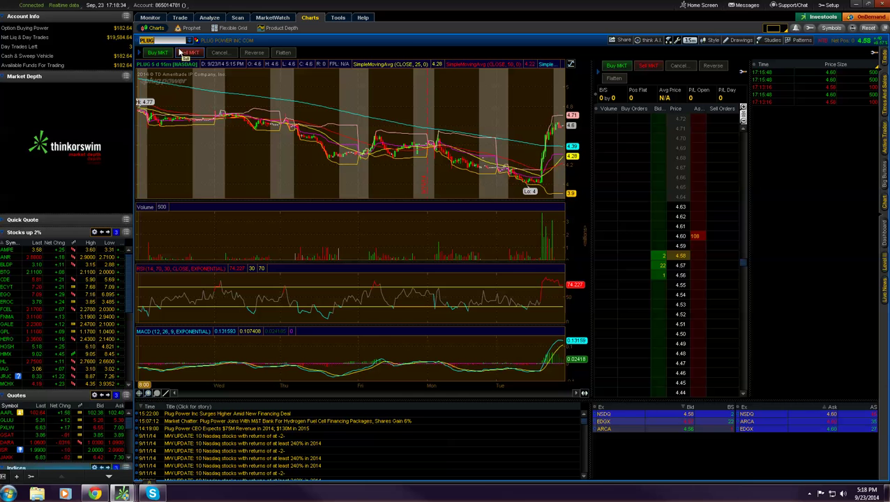
click(7, 19)
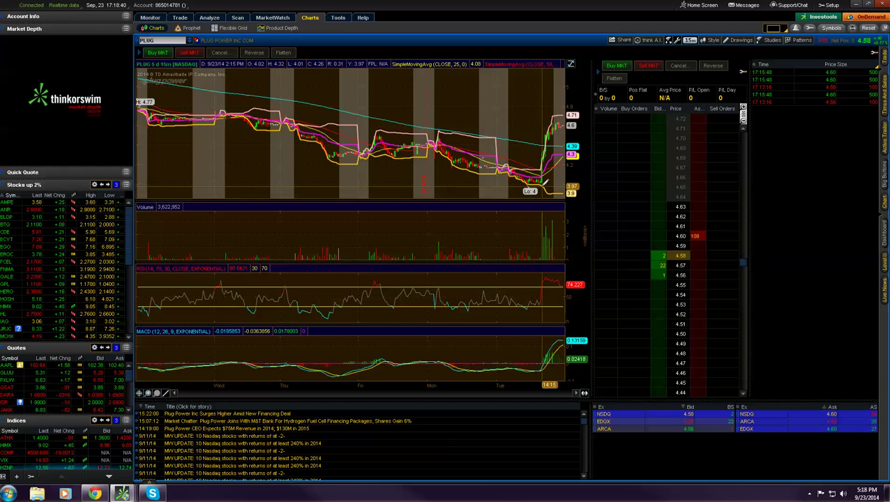
click(689, 40)
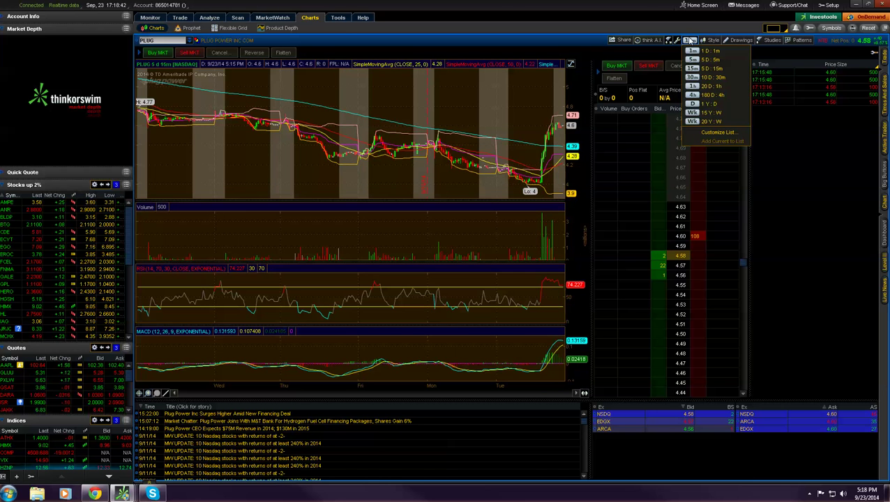
click(711, 104)
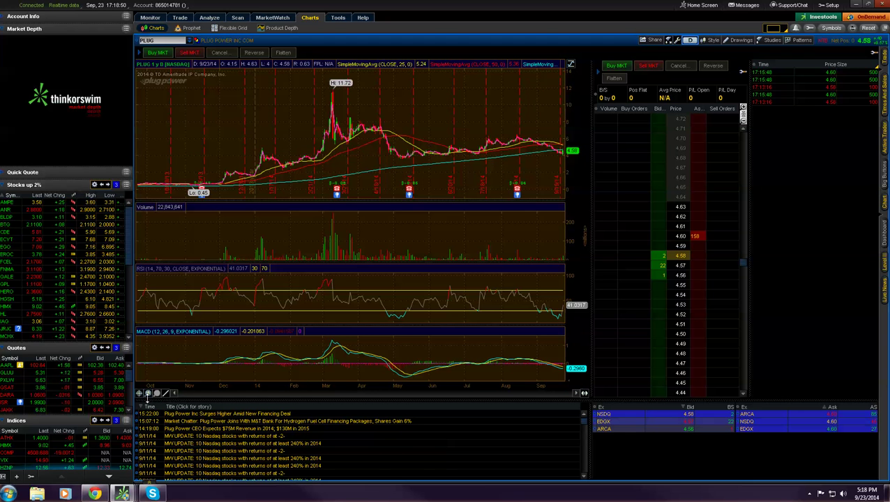
Step: Zoom the PLUG chart to roughly April–September, then set the 5D:15m timeframe
click(148, 394)
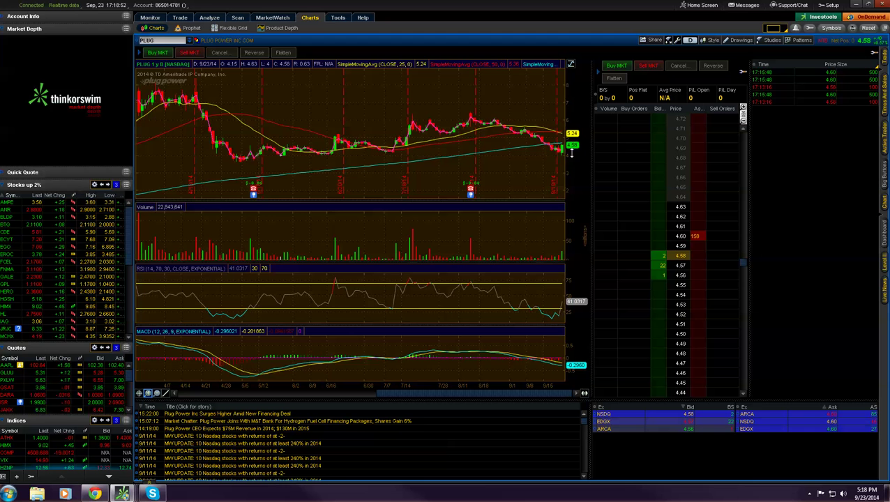
click(689, 40)
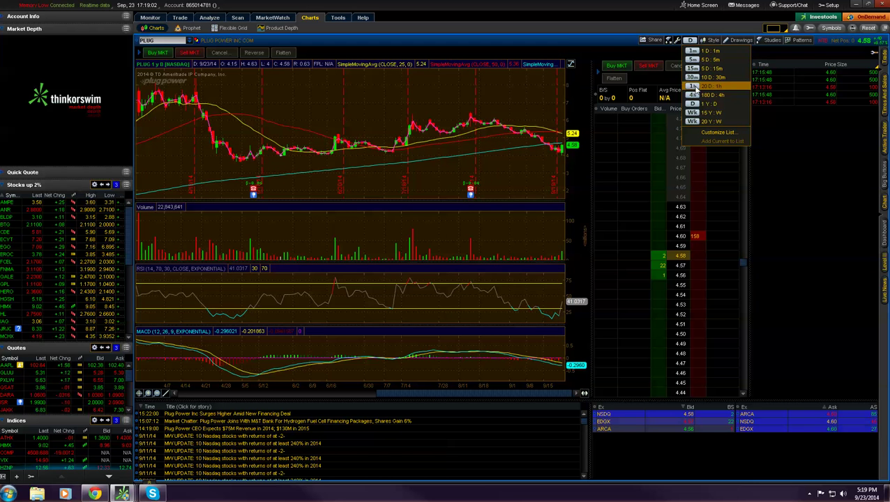
click(694, 69)
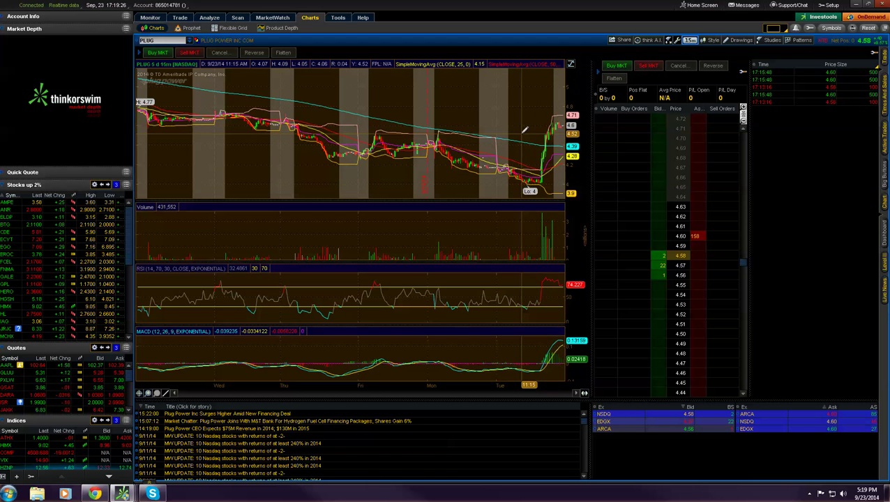
Step: Back in Finviz, add a Market Cap filter of Small (under $2bln)
click(95, 493)
scroll(305, 342, down, 4)
scroll(305, 341, down, 4)
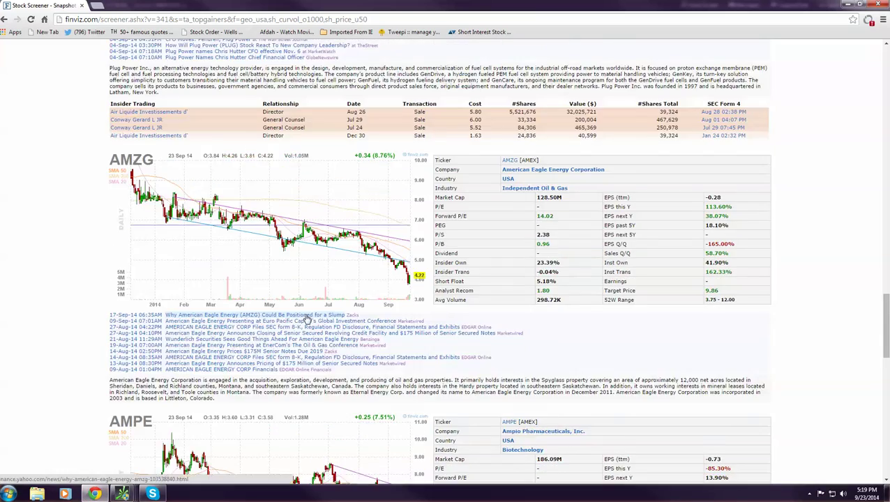
scroll(307, 328, down, 1)
scroll(306, 319, down, 4)
scroll(307, 320, down, 2)
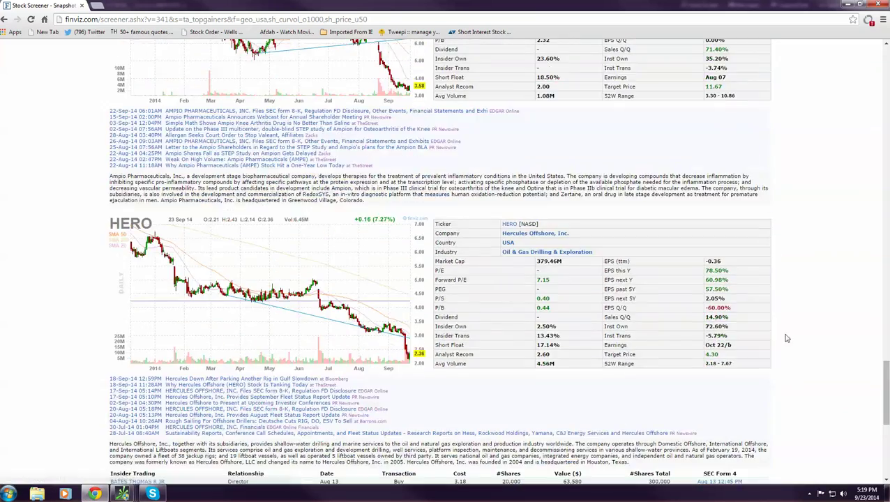
scroll(795, 363, down, 4)
key(Home)
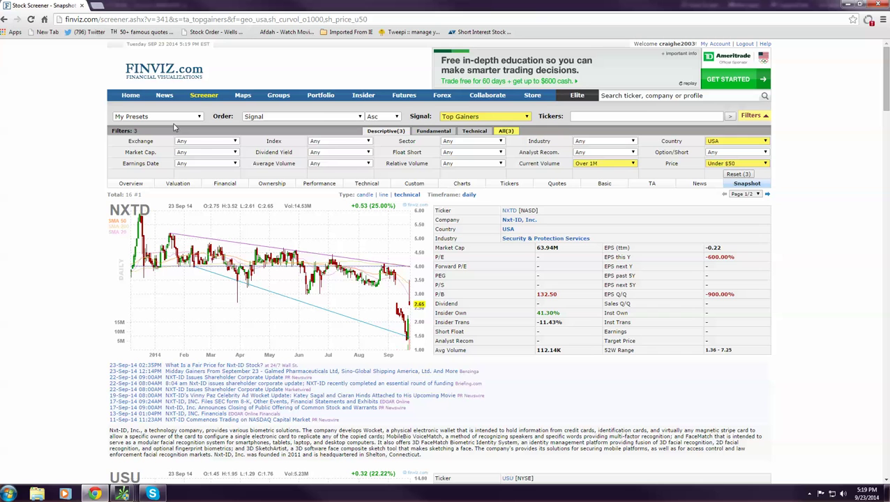
click(202, 152)
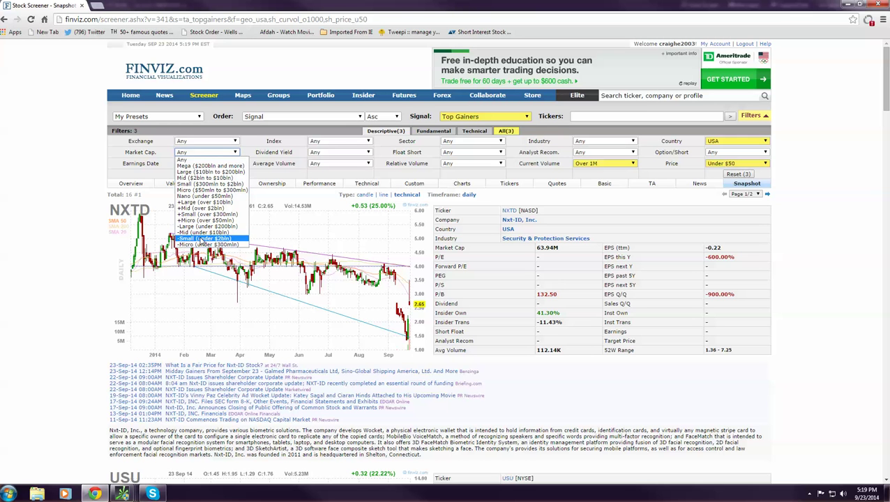
click(200, 238)
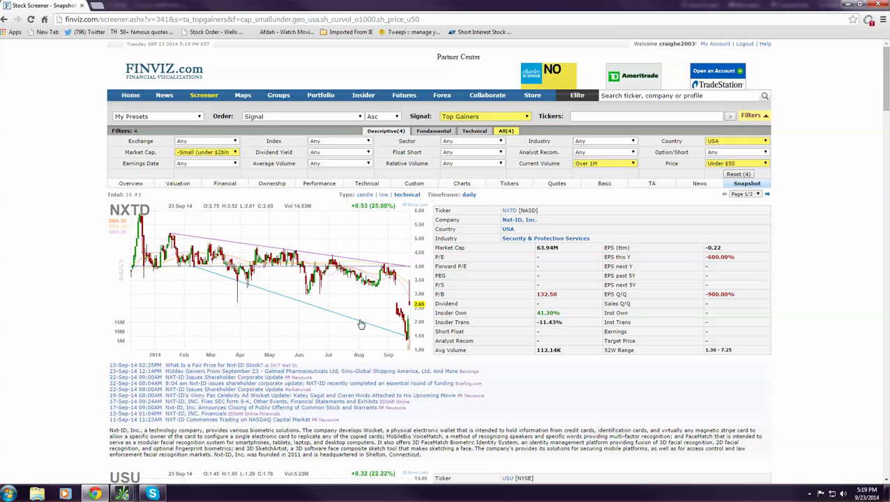
Step: Browse the Fundamental and Technical tabs, leaving Pattern and Change at Any
click(422, 132)
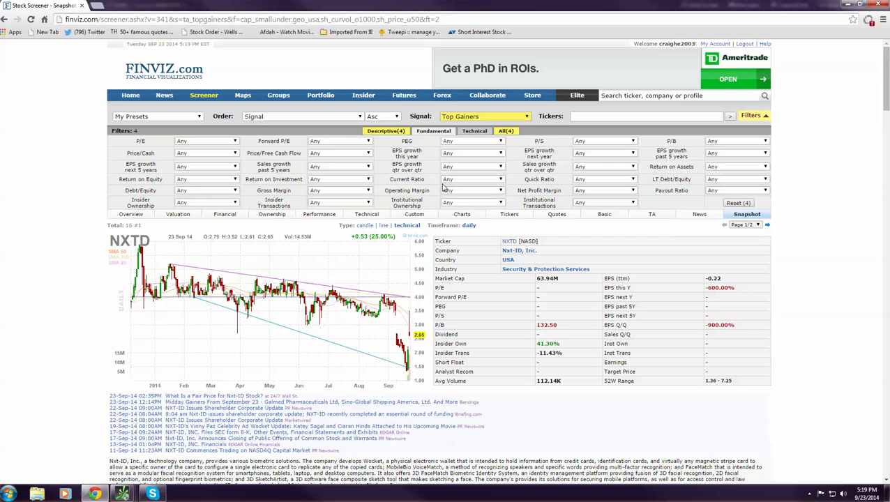
click(475, 133)
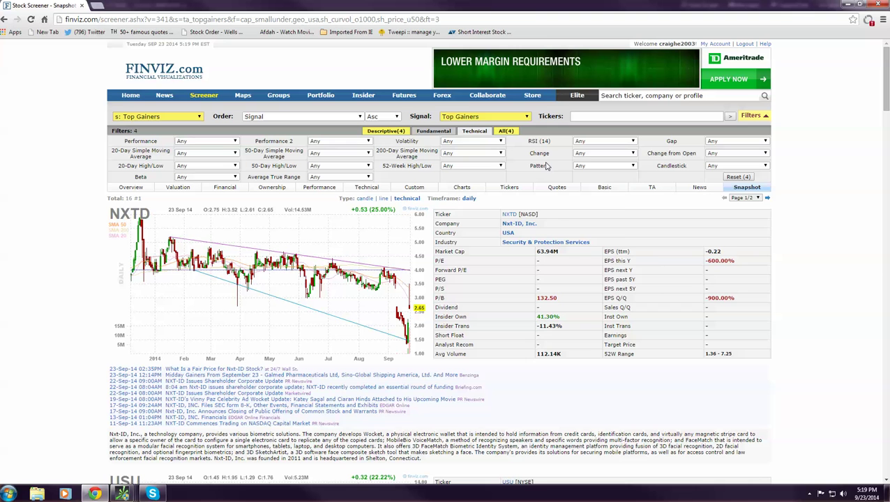
click(624, 167)
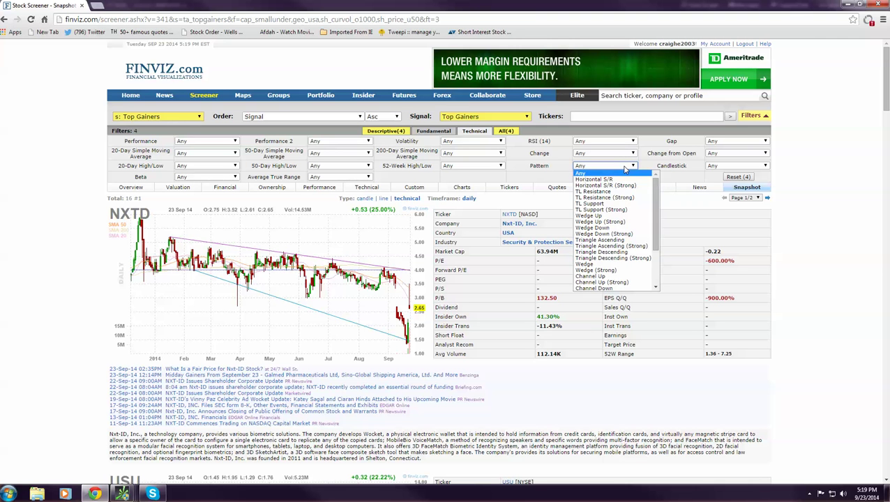
click(625, 167)
click(627, 154)
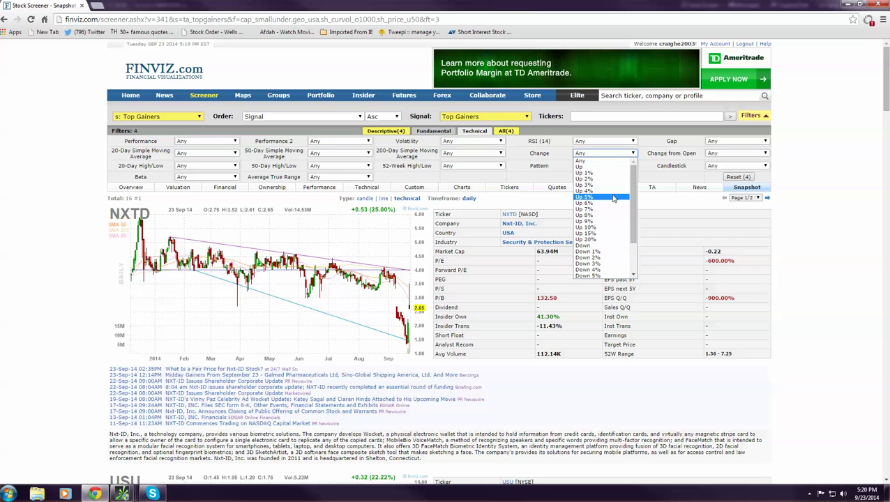
click(562, 141)
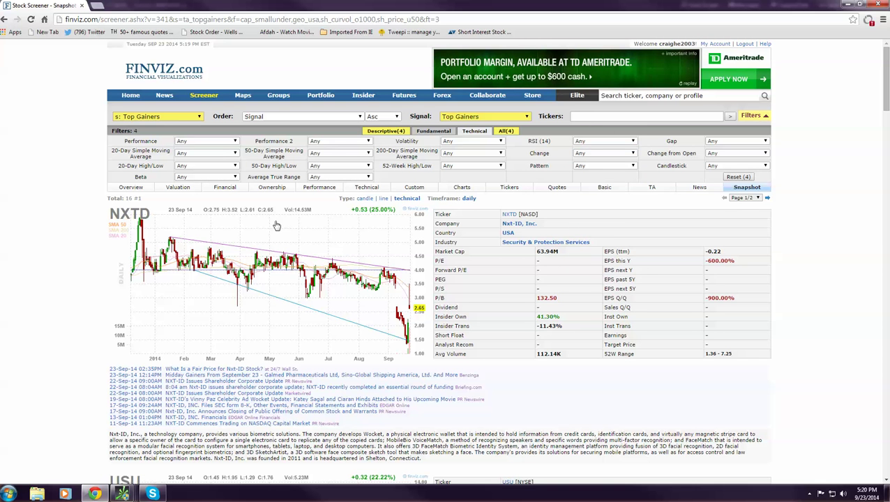
scroll(279, 237, down, 3)
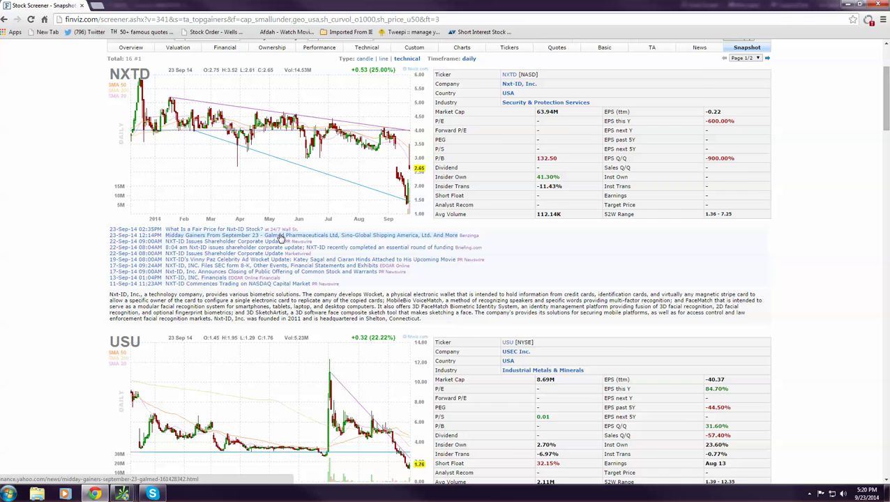
scroll(279, 237, up, 3)
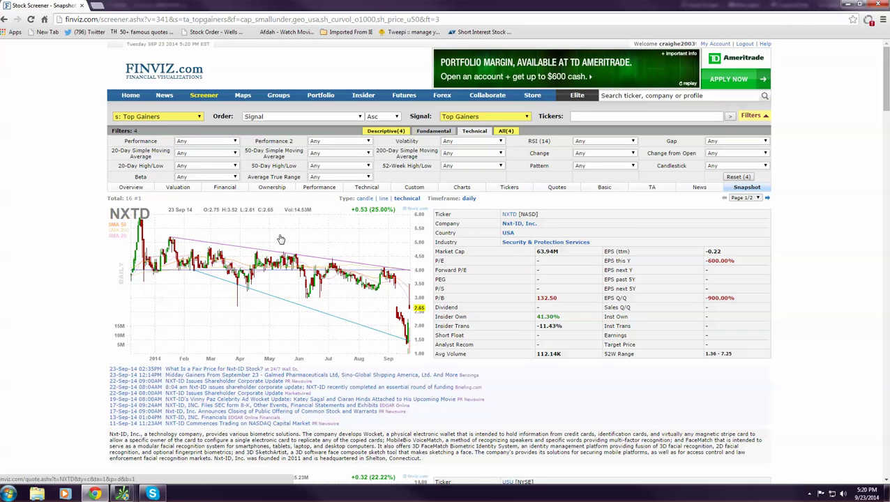